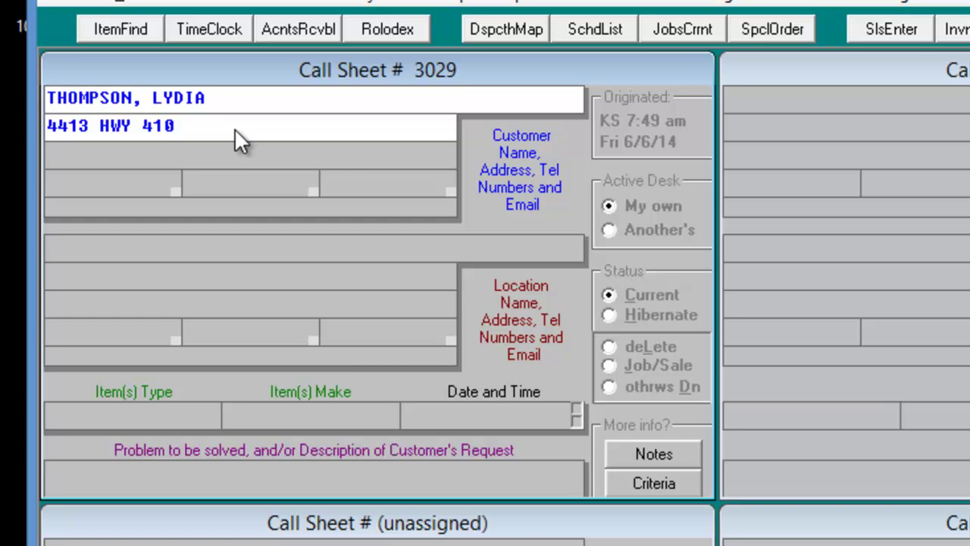
- Replace 'HWY 410' with the Buckley State Route 410 entry from the street lookup (grid 24*69)
{"action": "key", "text": "ctrl+Left"}
{"action": "key", "text": "BackSpace"}
{"action": "key", "text": "BackSpace"}
{"action": "key", "text": "BackSpace"}
{"action": "key", "text": "BackSpace"}
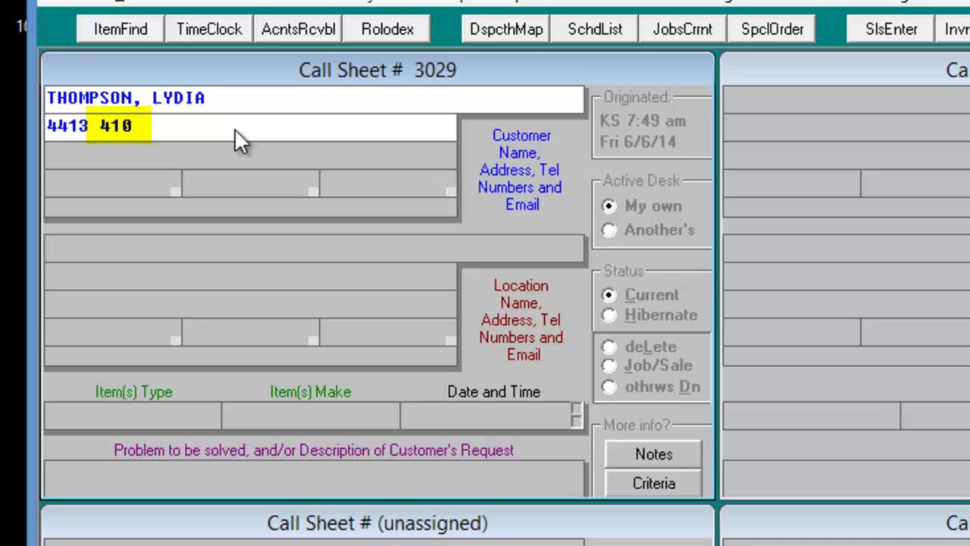
{"action": "key", "text": "F1"}
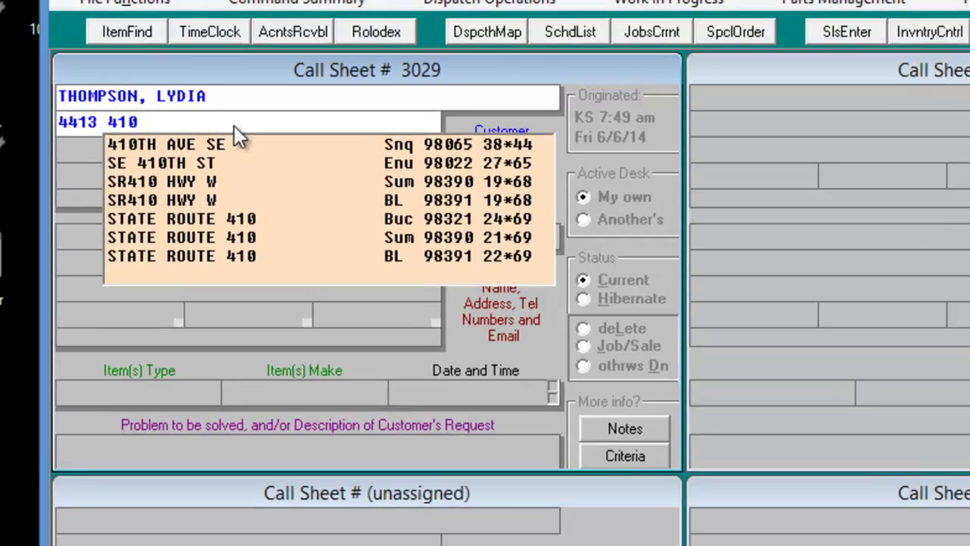
{"action": "left_click", "coordinate": [190, 219]}
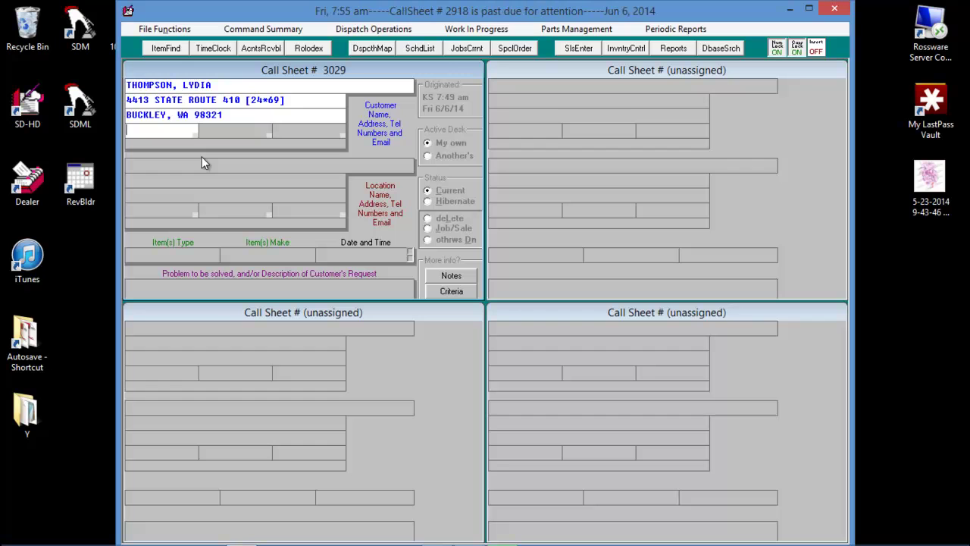
- Check the dispatch map with ZIP code labels shown
{"action": "left_click", "coordinate": [371, 50]}
{"action": "key", "text": "z"}
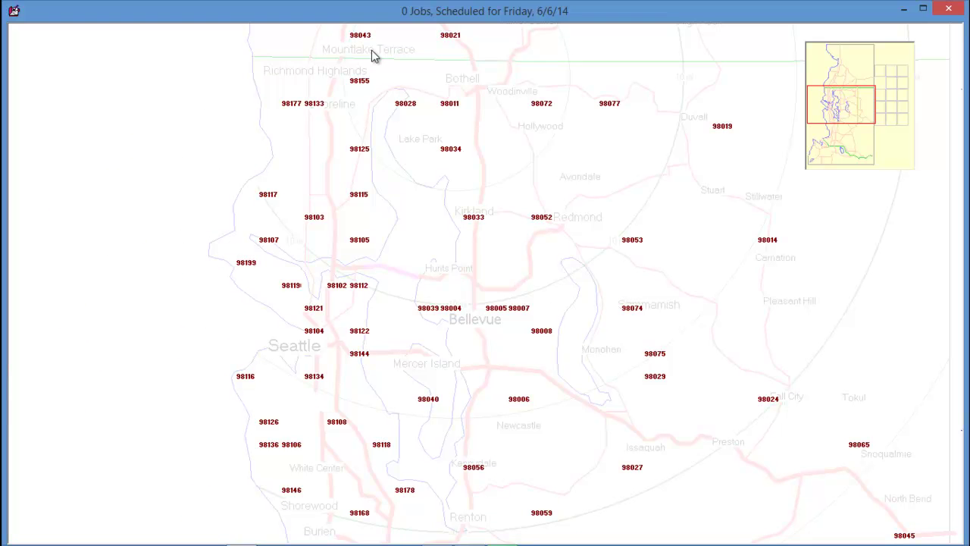
{"action": "key", "text": "Escape"}
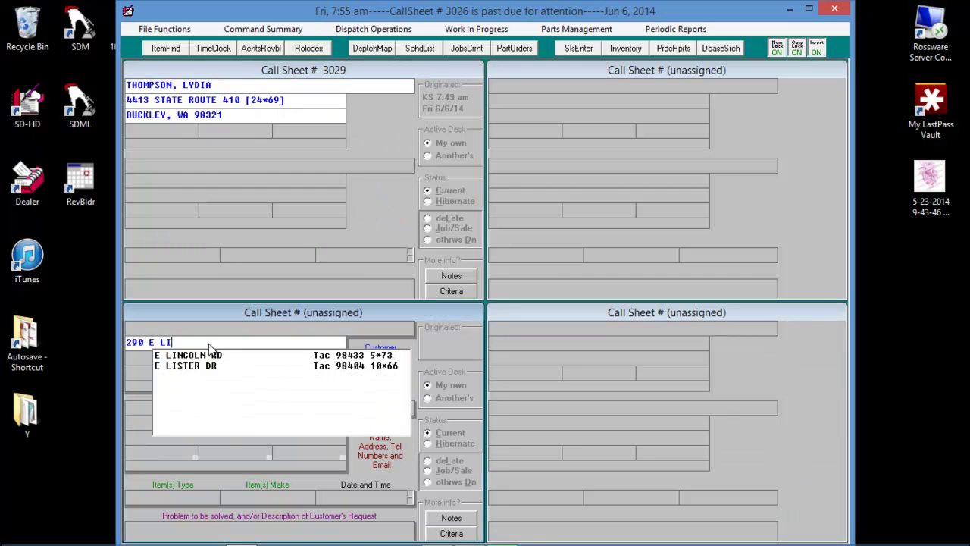
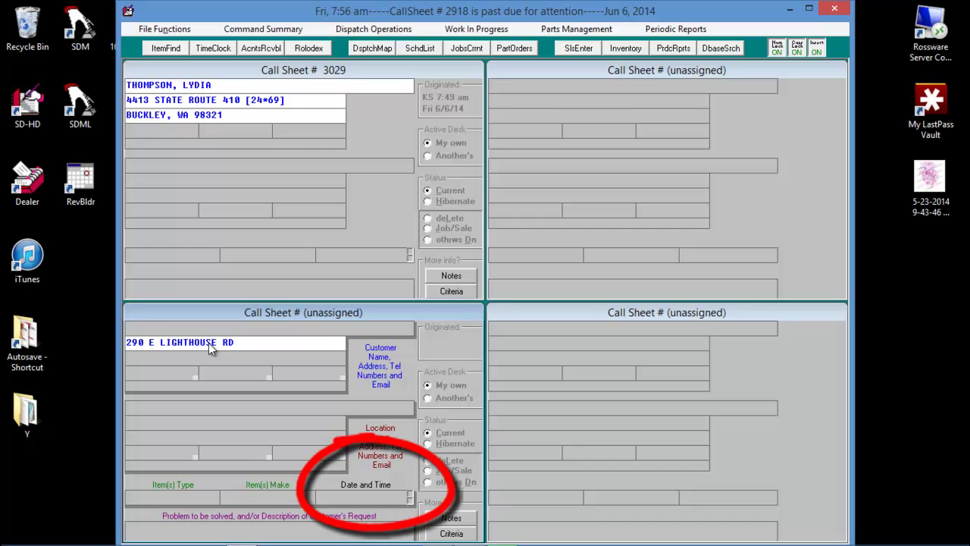
{"action": "key", "text": "Return"}
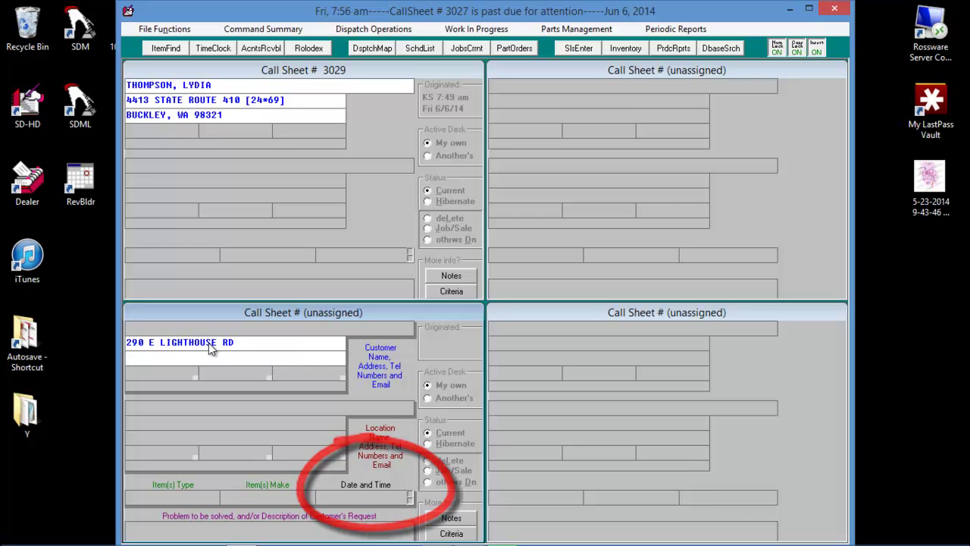
{"action": "type", "text": "980"}
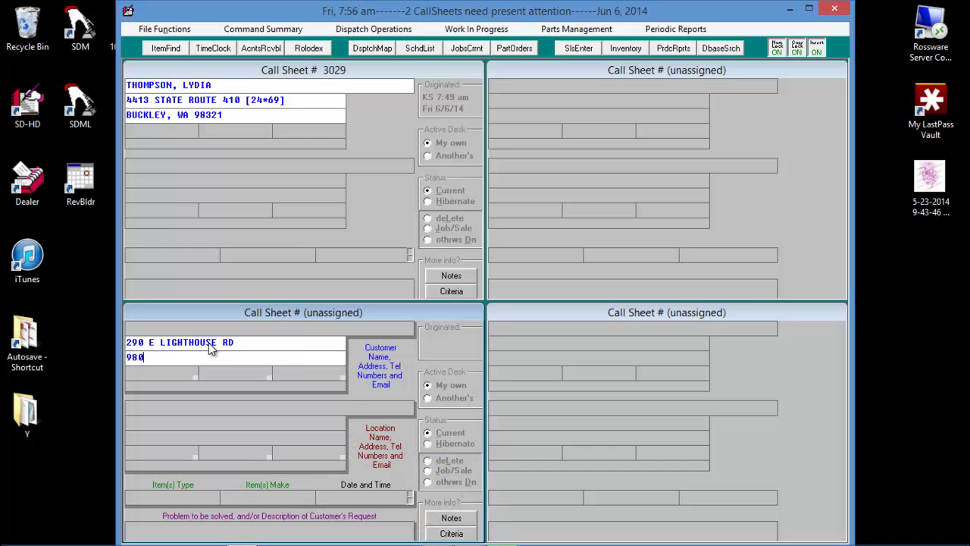
{"action": "type", "text": "11"}
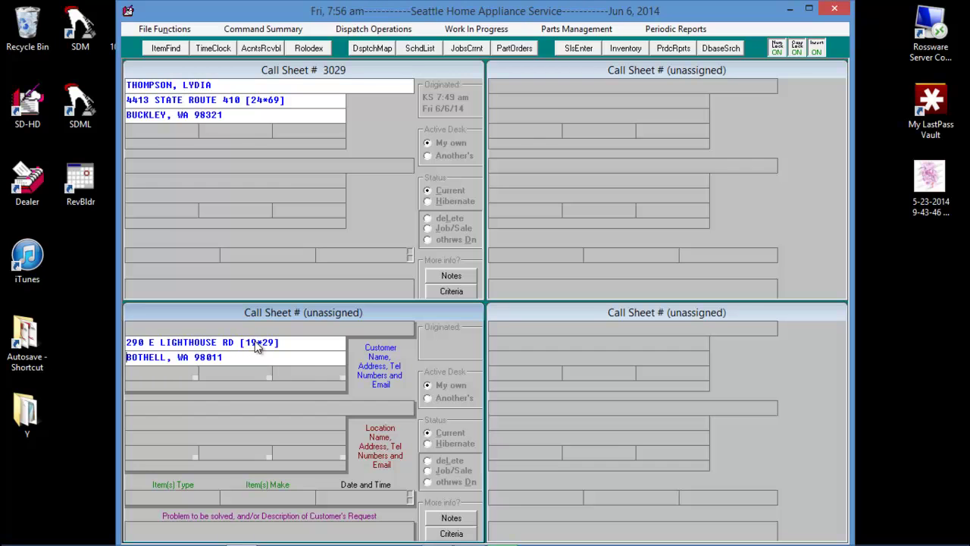
- View the new Bothell call on the dispatch map, then reopen the map labelled with ZIP codes
{"action": "key", "text": "Return"}
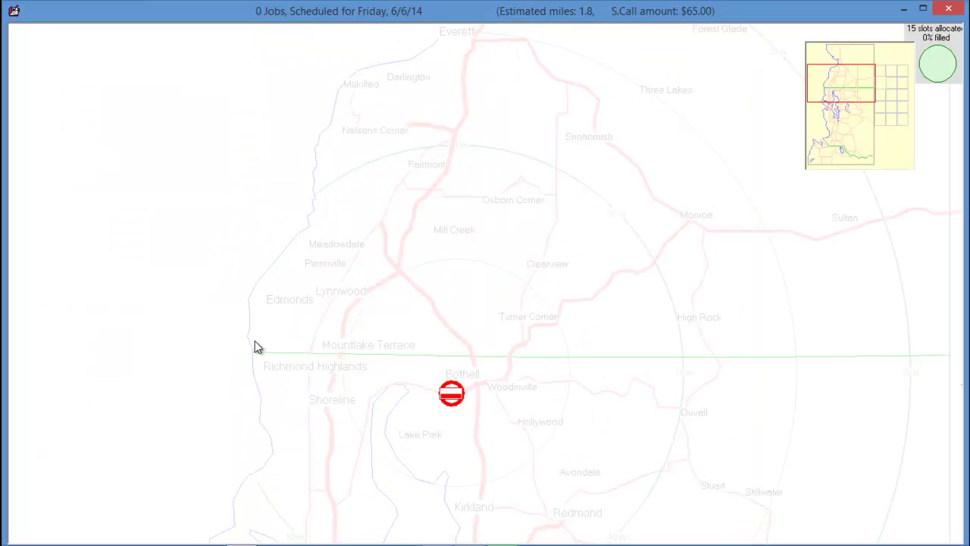
{"action": "key", "text": "Escape"}
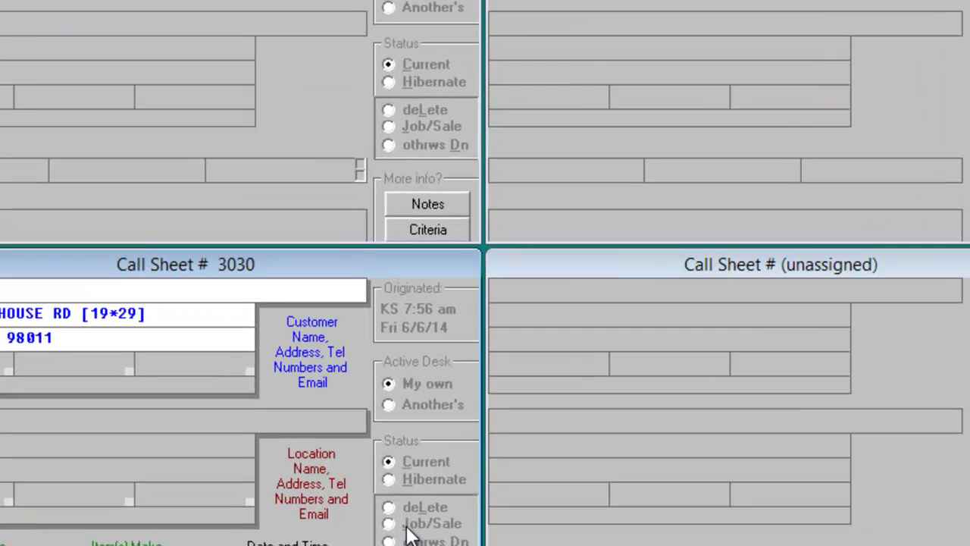
{"action": "left_click", "coordinate": [421, 475]}
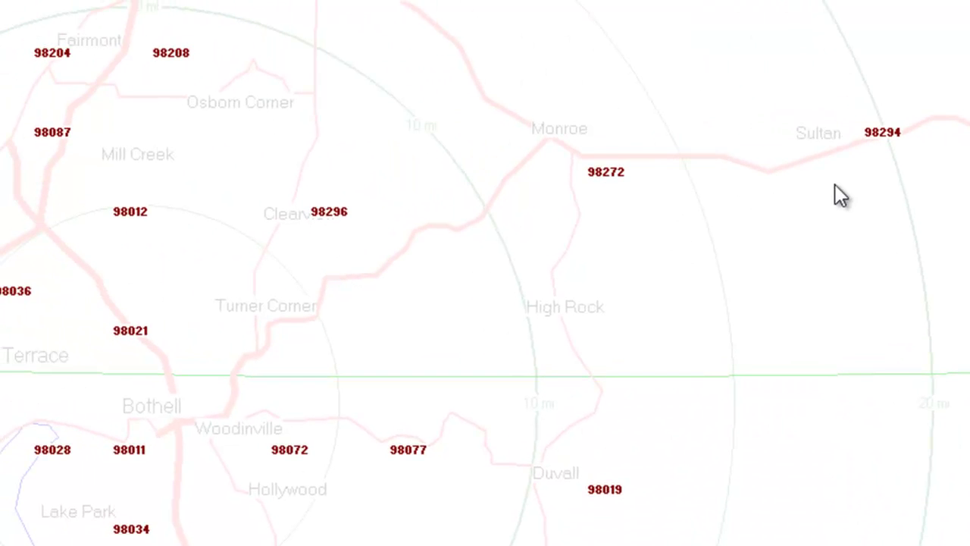
- Pan the ZIP map west, south and east across Seattle, Bellevue, Redmond and Carnation
{"action": "key", "text": "Left"}
{"action": "key", "text": "Down"}
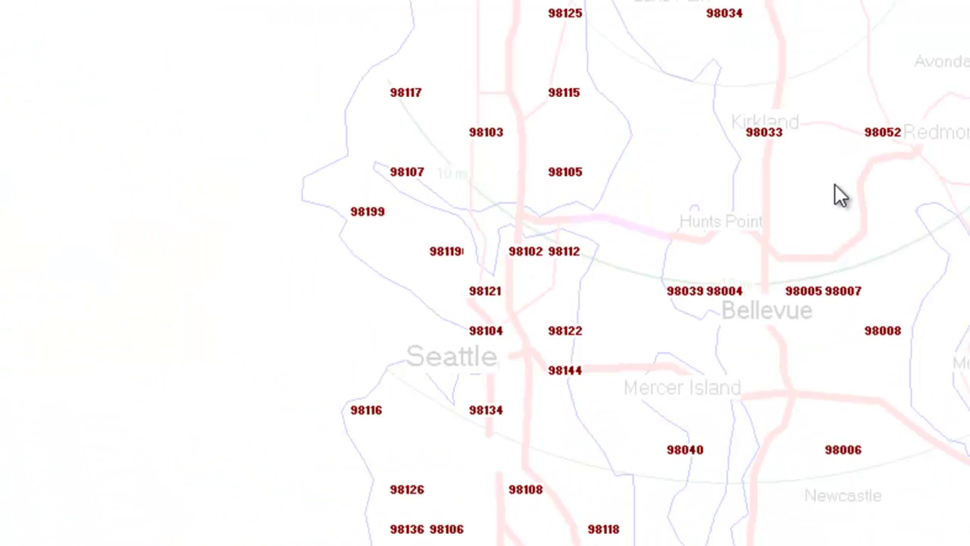
{"action": "key", "text": "Right"}
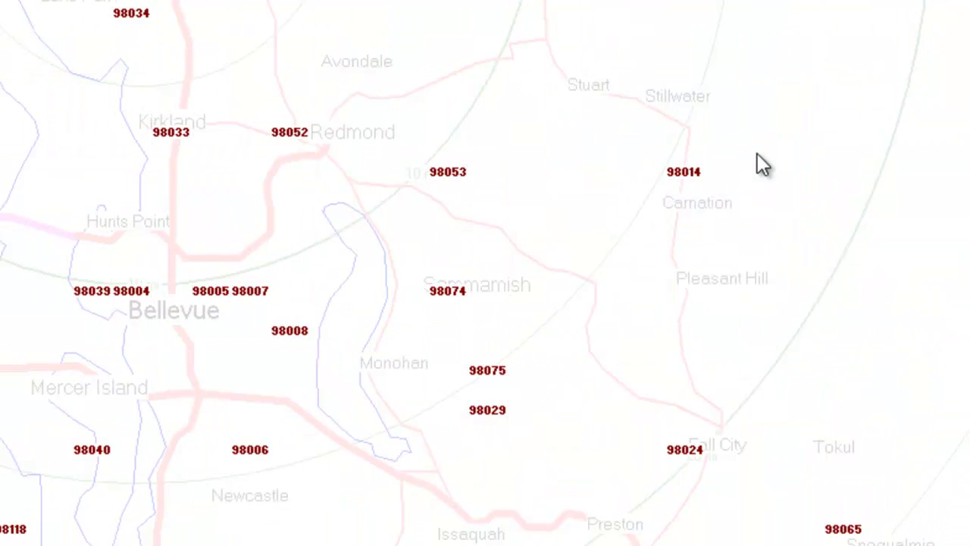
- Enter the placeholder address 124 ANY STREET on a new call sheet, getting grid 35*35
{"action": "key", "text": "Escape"}
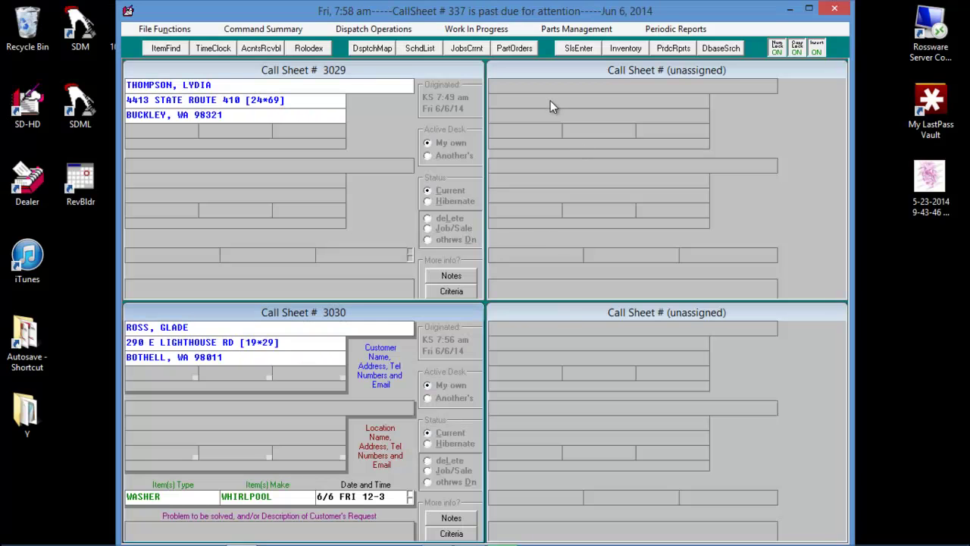
{"action": "left_click", "coordinate": [551, 106]}
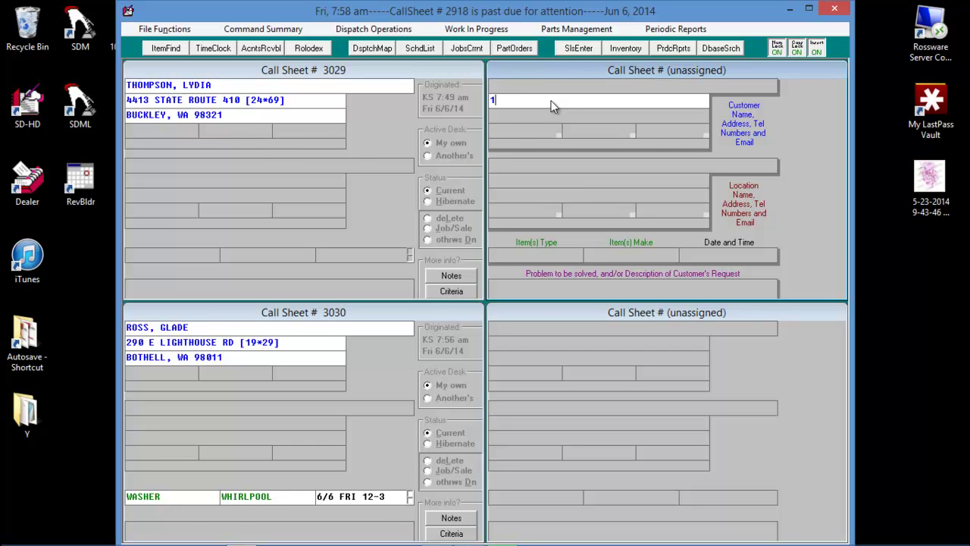
{"action": "type", "text": "124"}
{"action": "key", "text": "Return"}
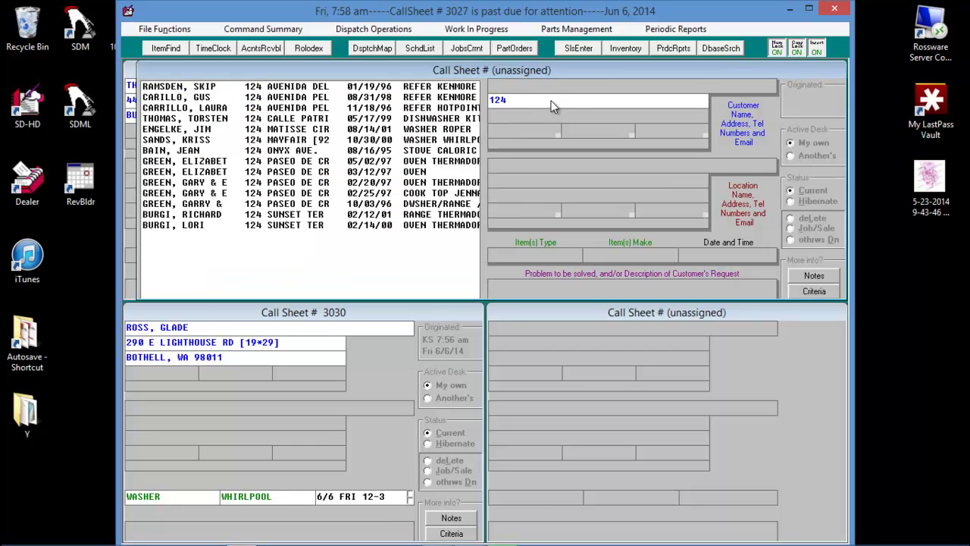
{"action": "type", "text": "ANY STREET"}
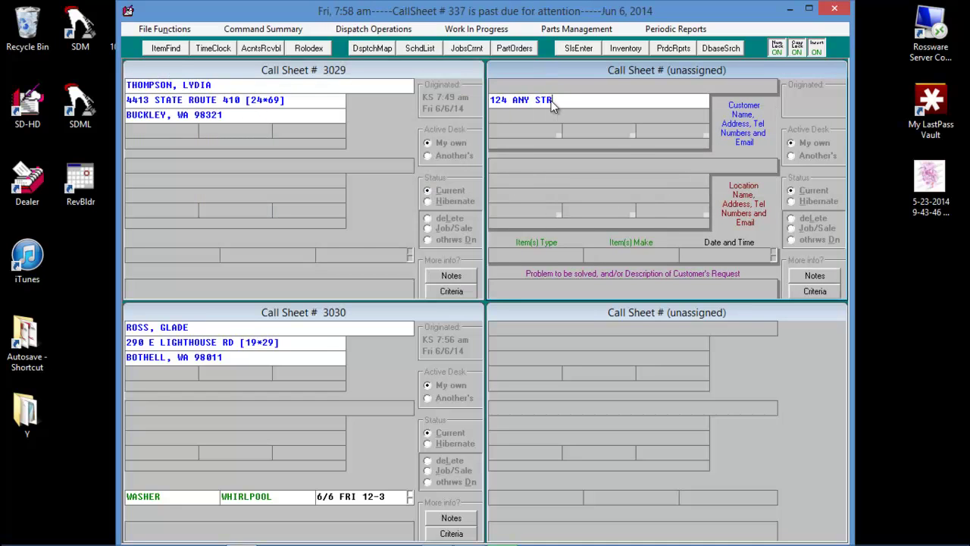
{"action": "key", "text": "BackSpace"}
{"action": "key", "text": "ctrl+v"}
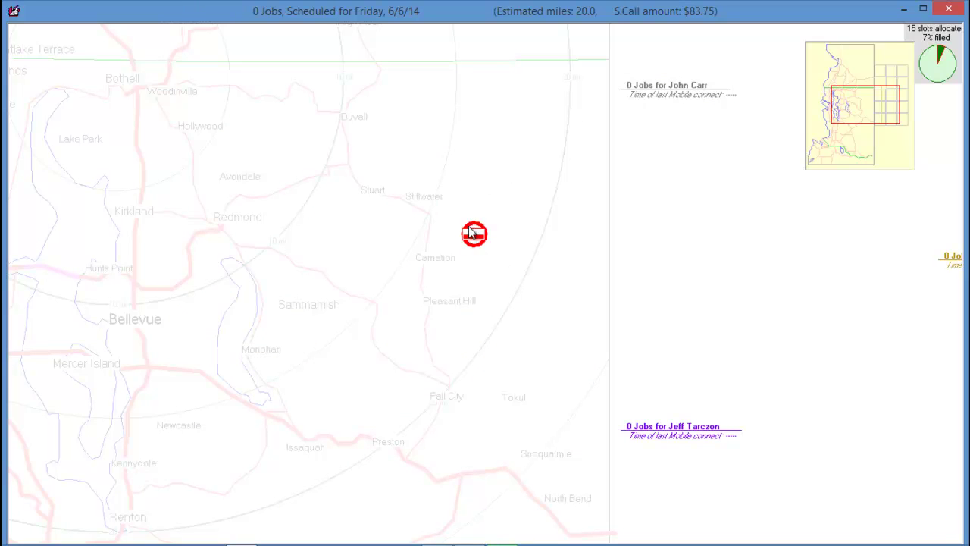
- Close the dispatch map, leaving Call Sheet 3031 showing 124 ANY ST [35*35]
{"action": "left_click", "coordinate": [470, 229]}
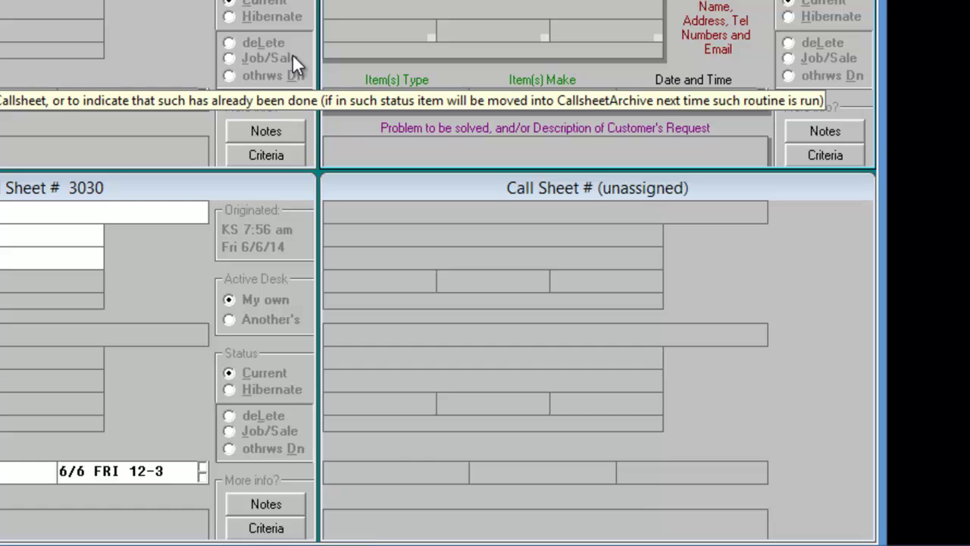
{"action": "left_click", "coordinate": [459, 242]}
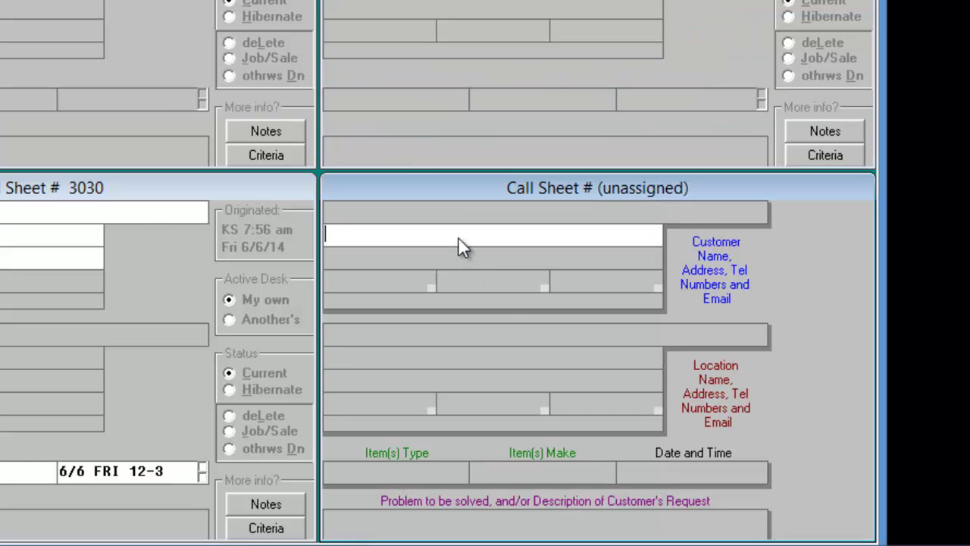
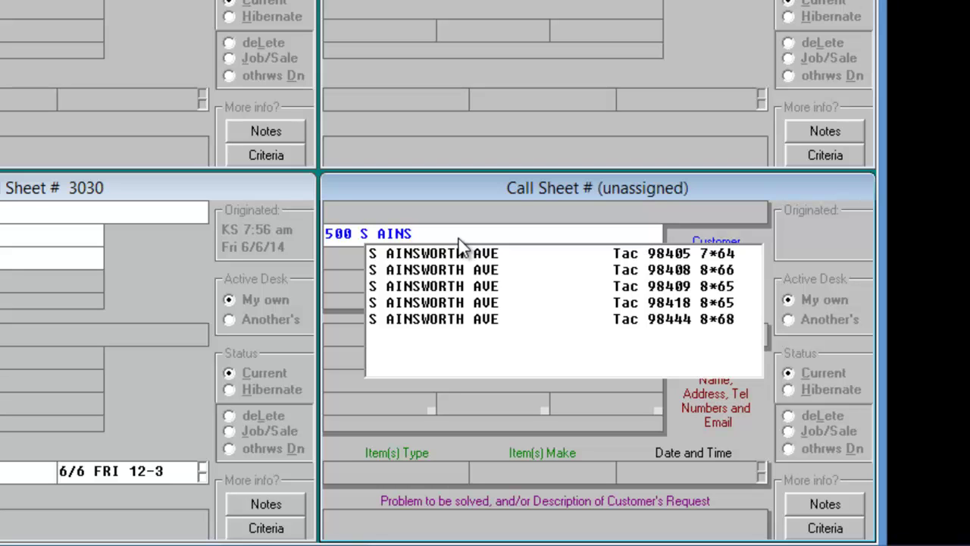
{"action": "left_click", "coordinate": [531, 274]}
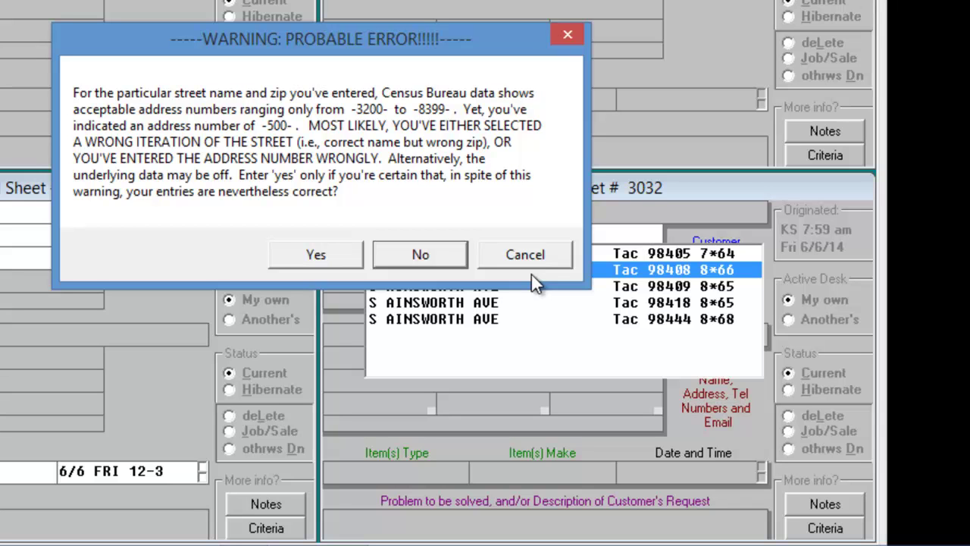
- Decline the range warning, pick Tacoma 98405 (grid 7*63), and try location zip 54344
{"action": "left_click", "coordinate": [407, 250]}
{"action": "left_click", "coordinate": [690, 254]}
{"action": "key", "text": "ctrl+F5"}
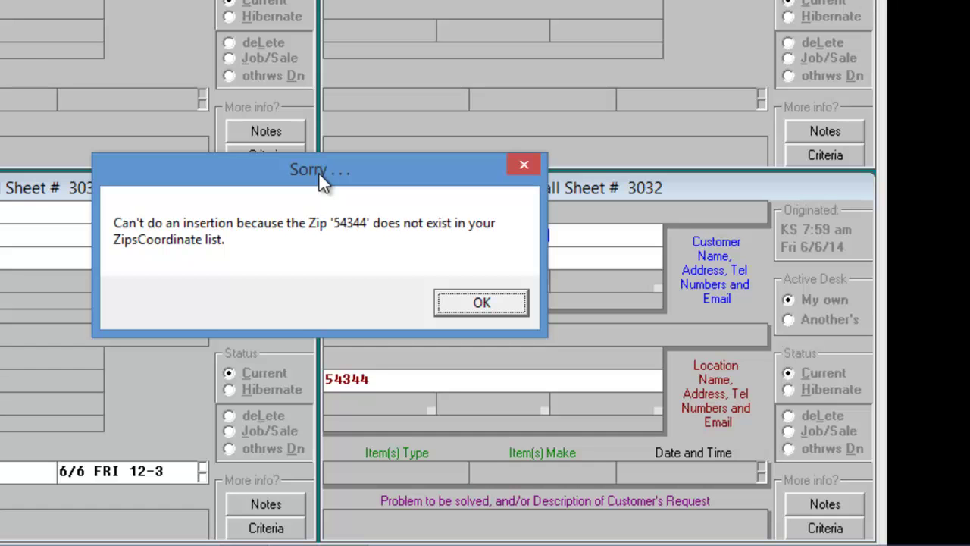
{"action": "key", "text": "Return"}
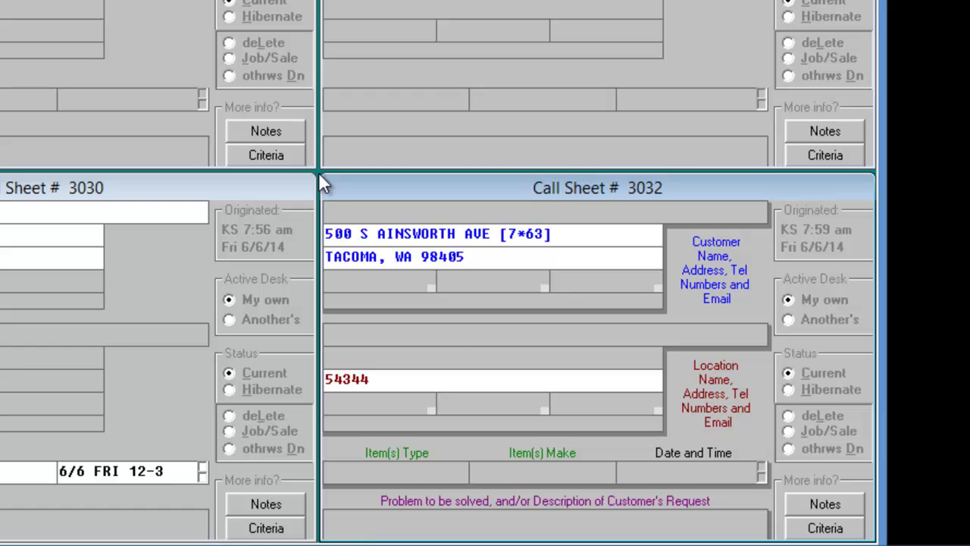
- Clone Duvall's zip 98019 in the StreetList editor to add zip 54344
{"action": "key", "text": "Return"}
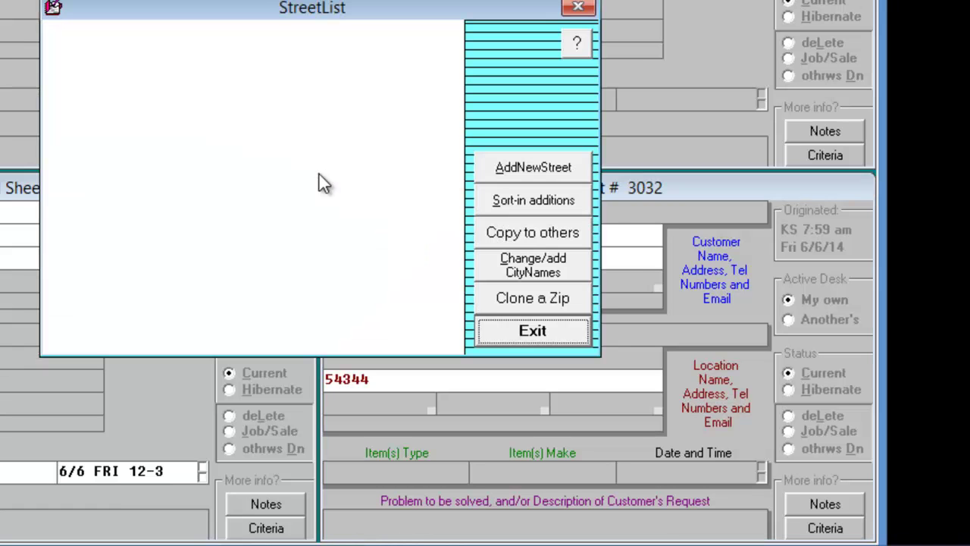
{"action": "left_click", "coordinate": [533, 298]}
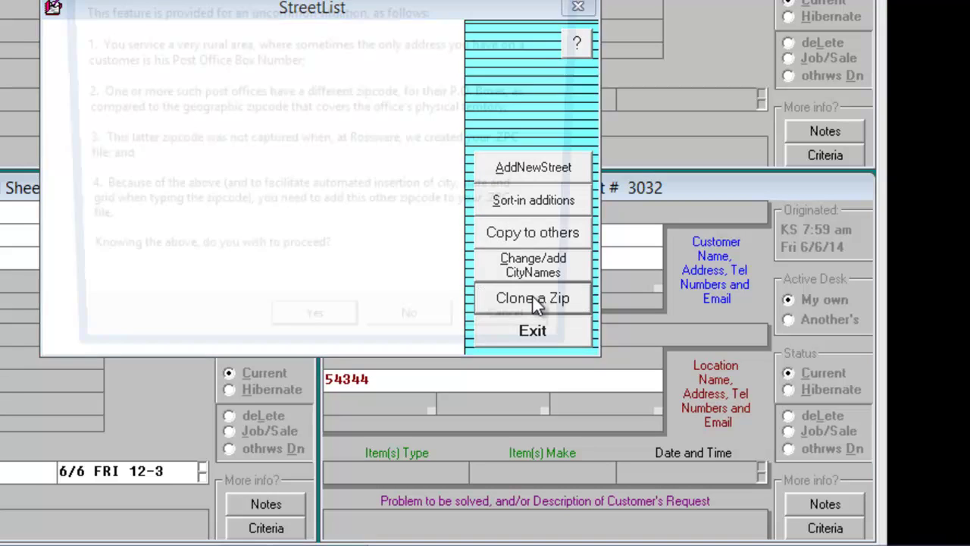
{"action": "left_click", "coordinate": [314, 337]}
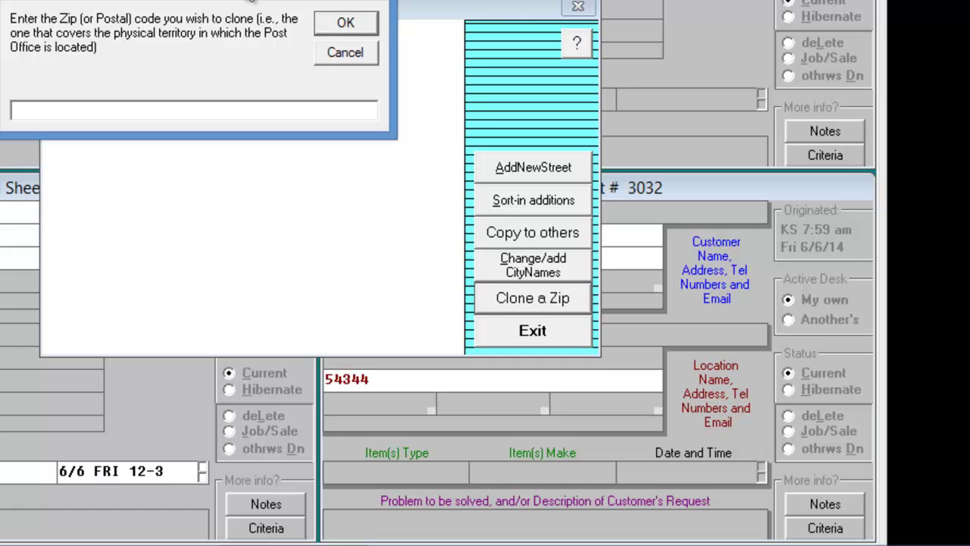
{"action": "type", "text": "98019"}
{"action": "key", "text": "Return"}
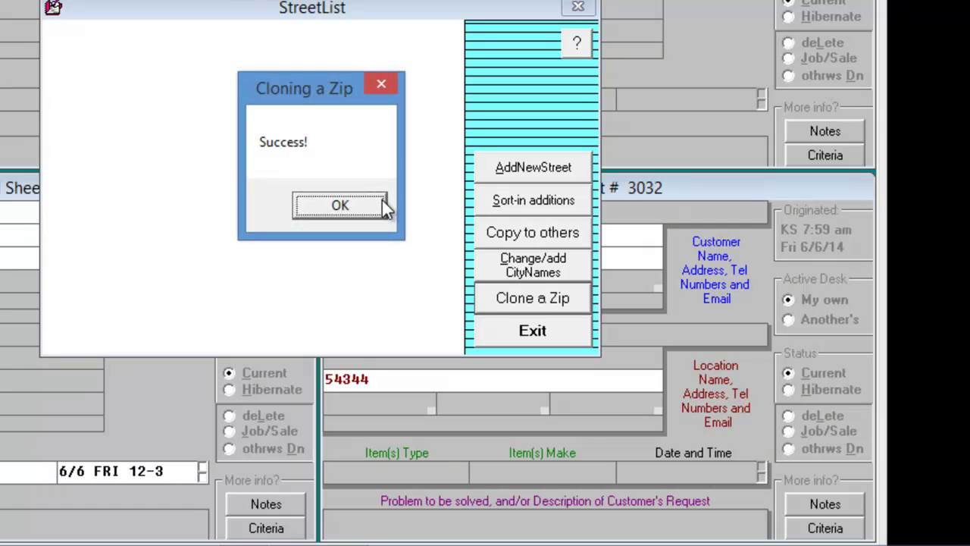
{"action": "left_click", "coordinate": [381, 203]}
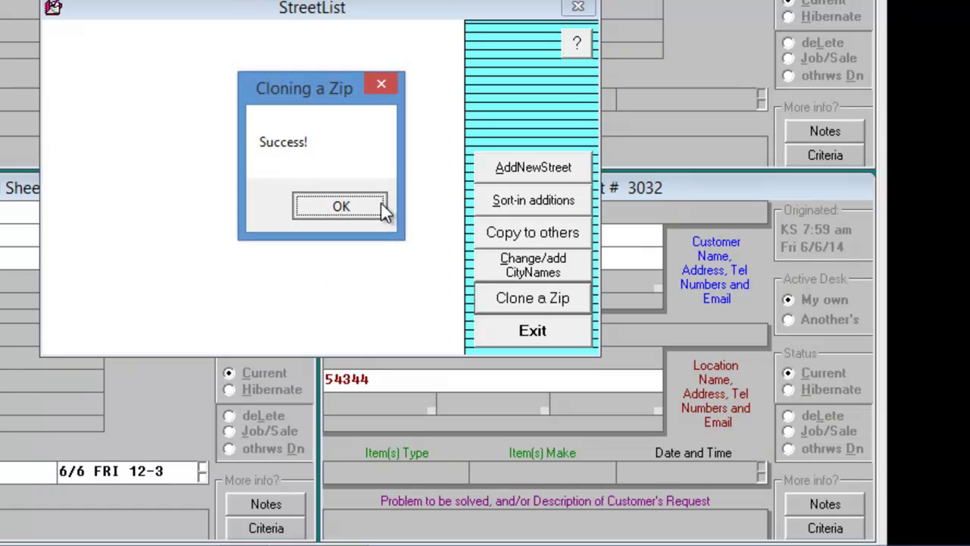
{"action": "left_click", "coordinate": [583, 11]}
- Re-enter location zip 54344 so it fills DUVALL, WA with grid 31*30.3
{"action": "key", "text": "BackSpace"}
{"action": "key", "text": "BackSpace"}
{"action": "key", "text": "BackSpace"}
{"action": "key", "text": "BackSpace"}
{"action": "key", "text": "BackSpace"}
{"action": "type", "text": "5434"}
{"action": "key", "text": "Return"}
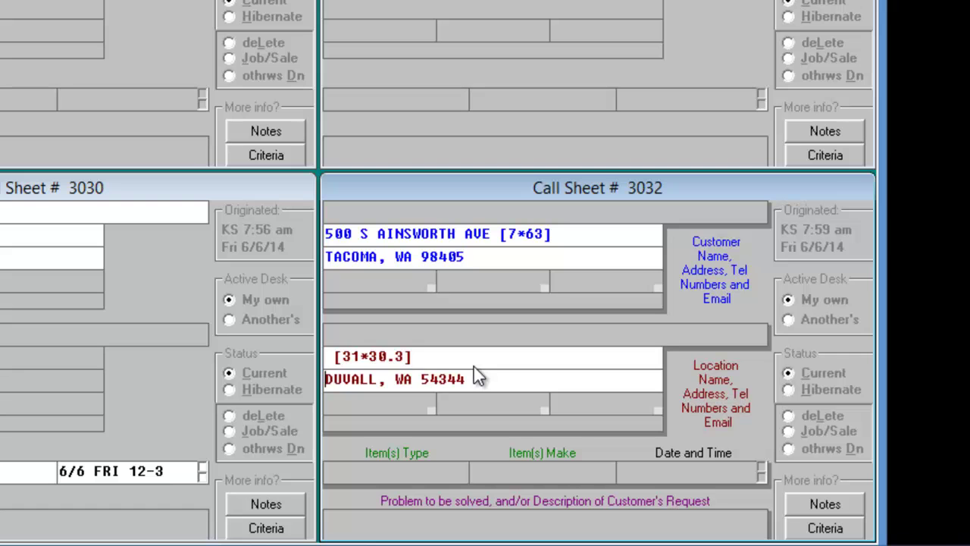